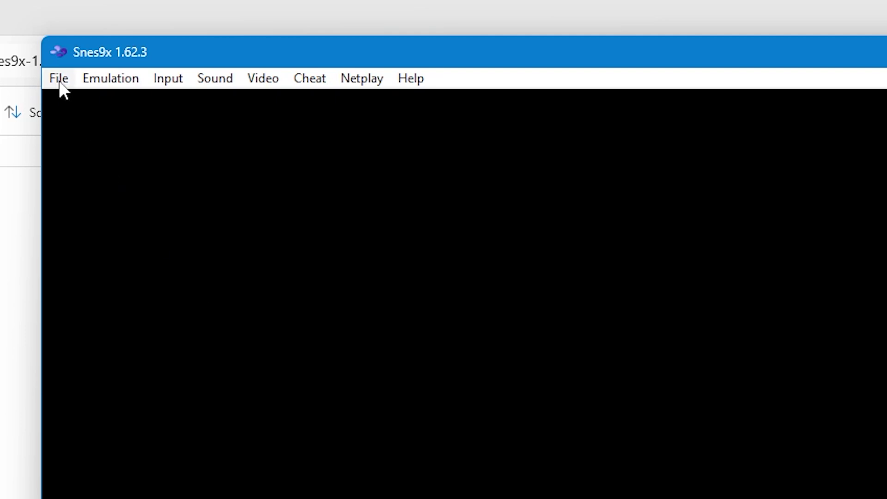
# Load American Gladiators (USA).sfc from the recent games list.
pyautogui.click(60, 84)
pyautogui.moveTo(138, 124)
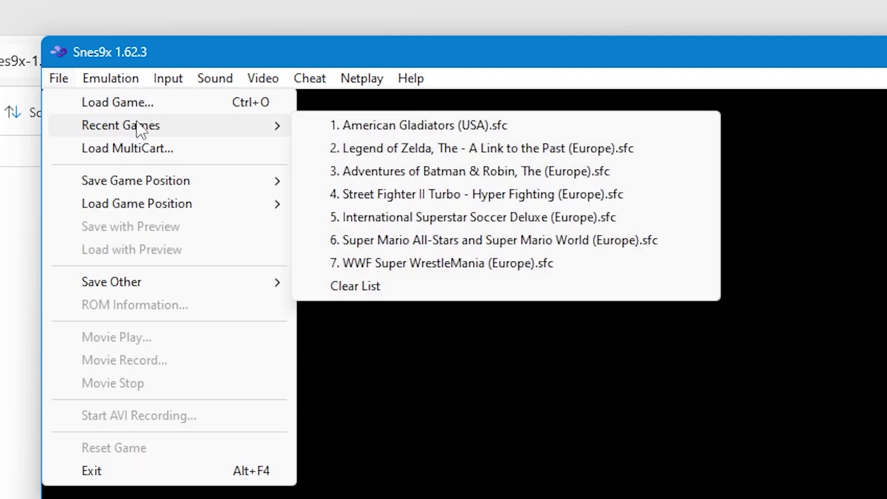
pyautogui.click(541, 133)
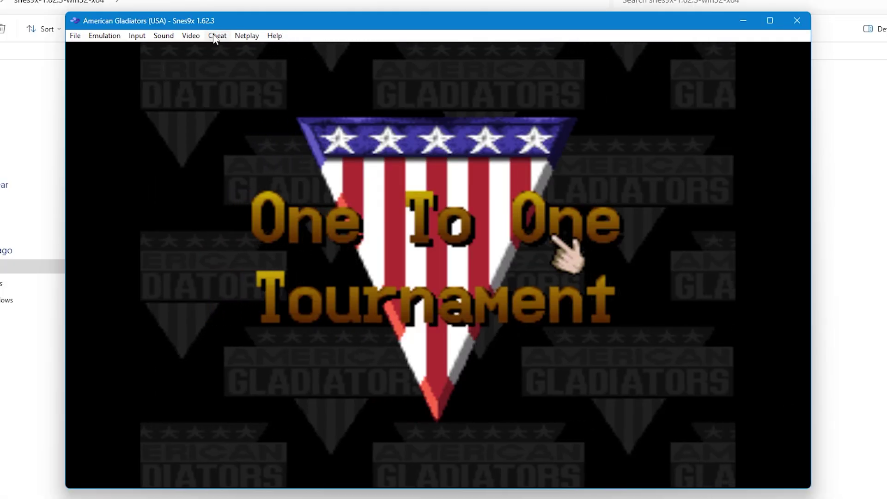
# Turn on Apply Cheats and open the cheat code editor.
pyautogui.click(223, 39)
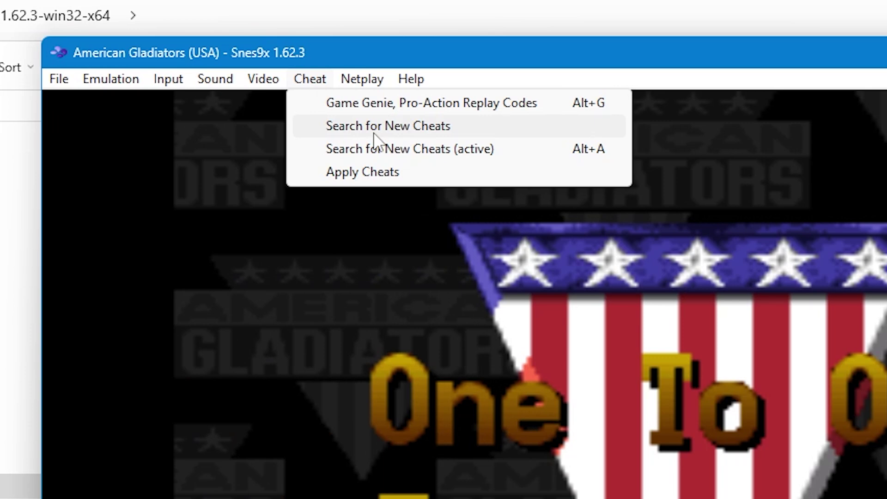
pyautogui.click(412, 180)
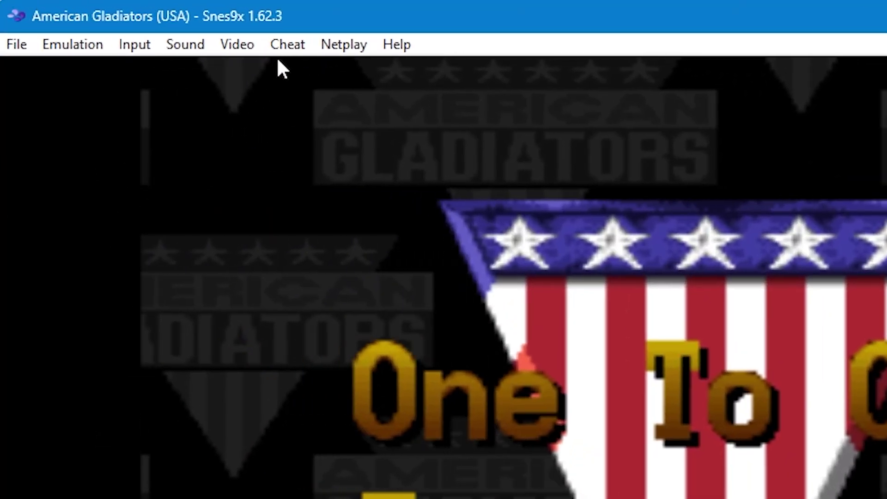
pyautogui.click(288, 46)
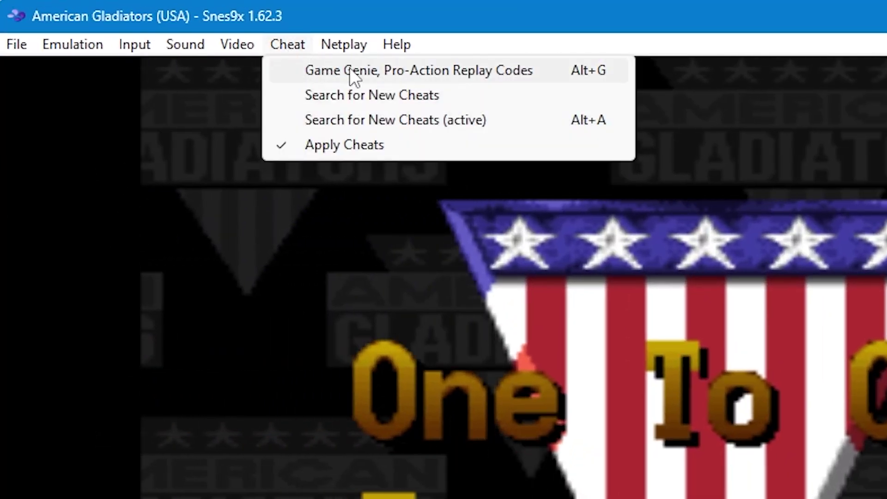
pyautogui.click(553, 70)
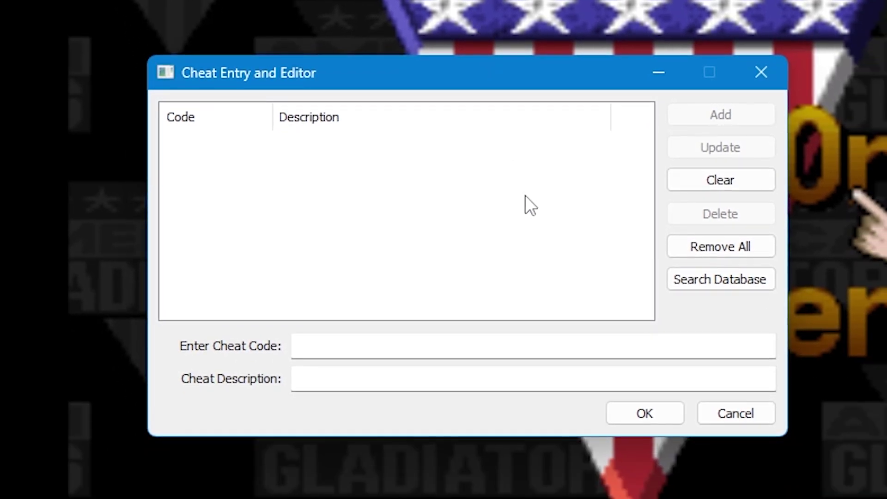
# Import the database cheats and enable Infinite time and both 9-points cheats.
pyautogui.click(726, 281)
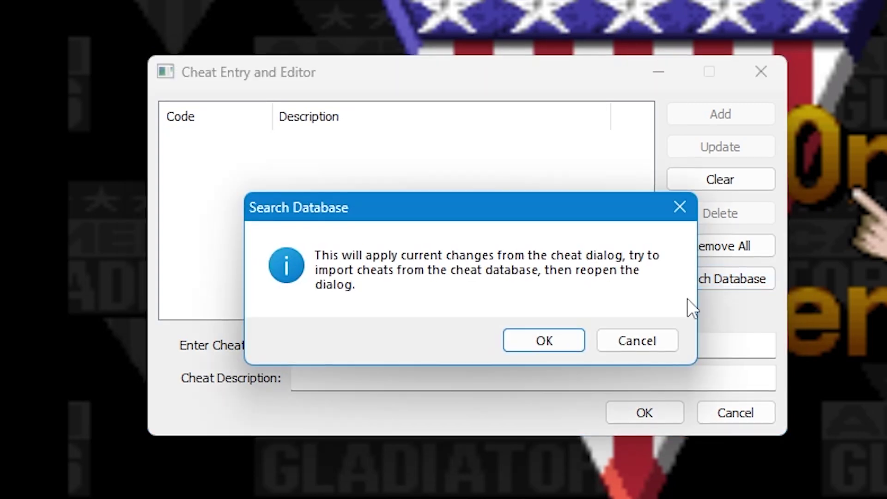
pyautogui.click(563, 348)
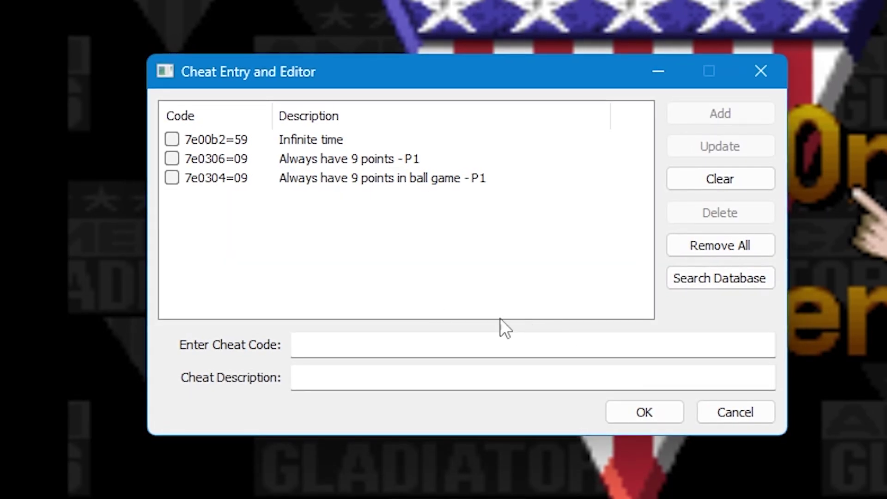
pyautogui.click(171, 138)
pyautogui.click(172, 159)
pyautogui.click(171, 177)
pyautogui.click(633, 412)
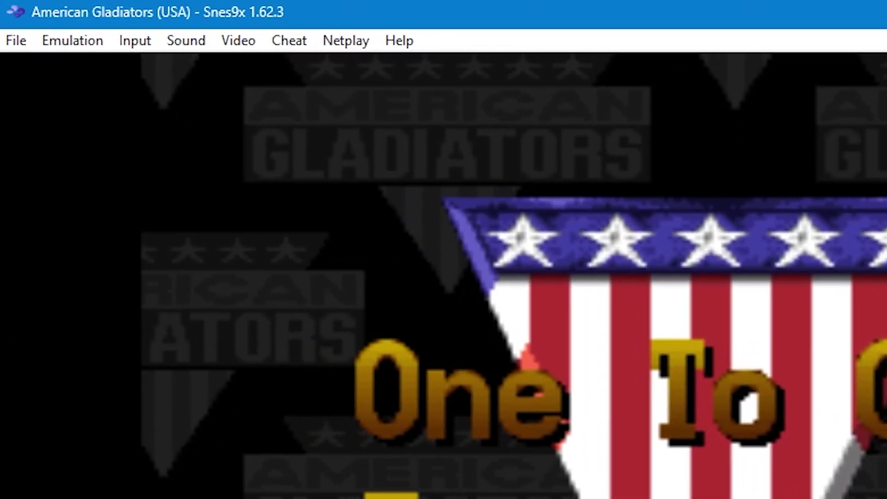
pyautogui.click(294, 48)
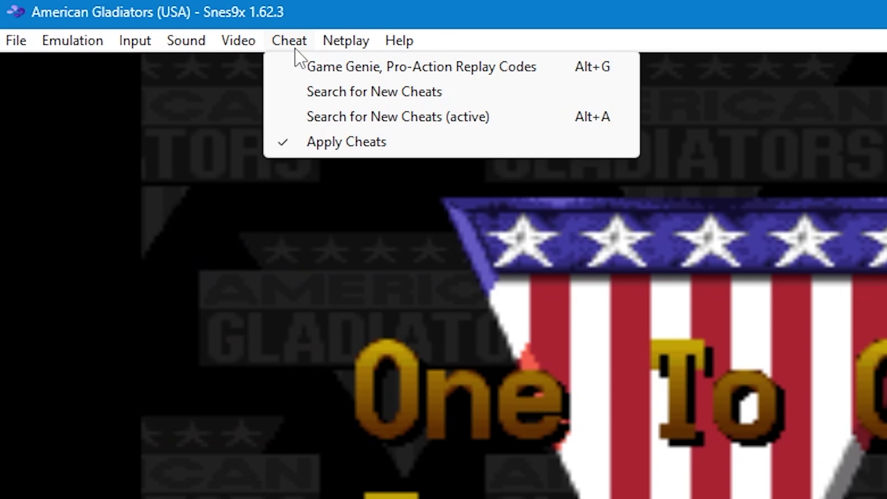
# On GameHacking.org's SNES American Gladiators page, select the 1st Player score modifier code 7E0306:??
pyautogui.click(542, 70)
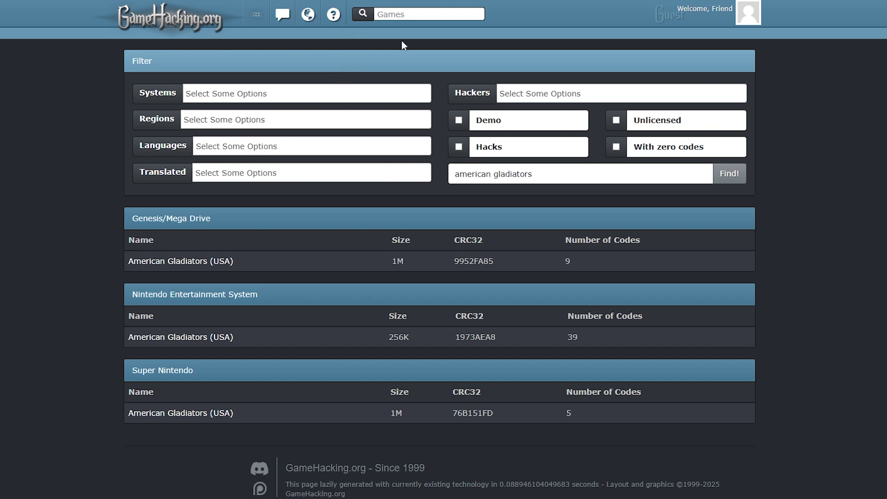
pyautogui.scroll(-2, 327, 77)
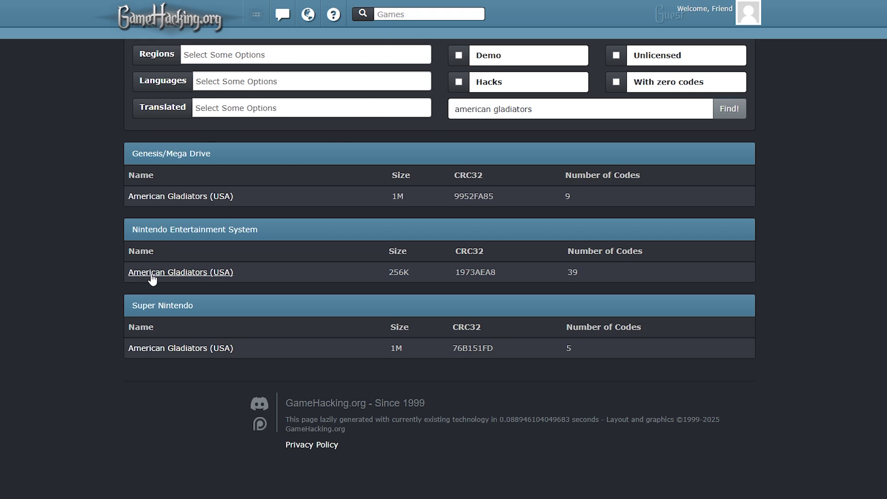
pyautogui.click(197, 352)
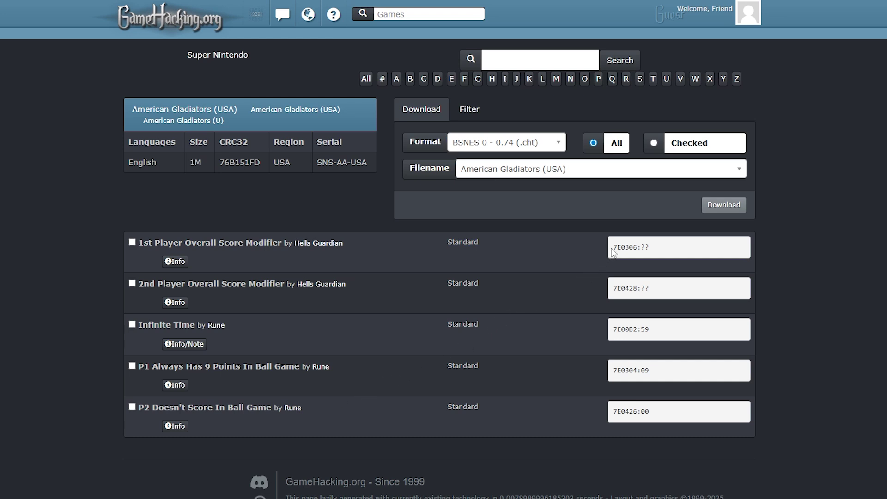
pyautogui.moveTo(655, 246); pyautogui.dragTo(610, 250)
pyautogui.hotkey('ctrl', 'c')
pyautogui.rightClick(631, 248)
# Add and enable cheat 7E0306=02 described as 'Player 1 Score Mod - Change last 2 digits'.
pyautogui.click(652, 263)
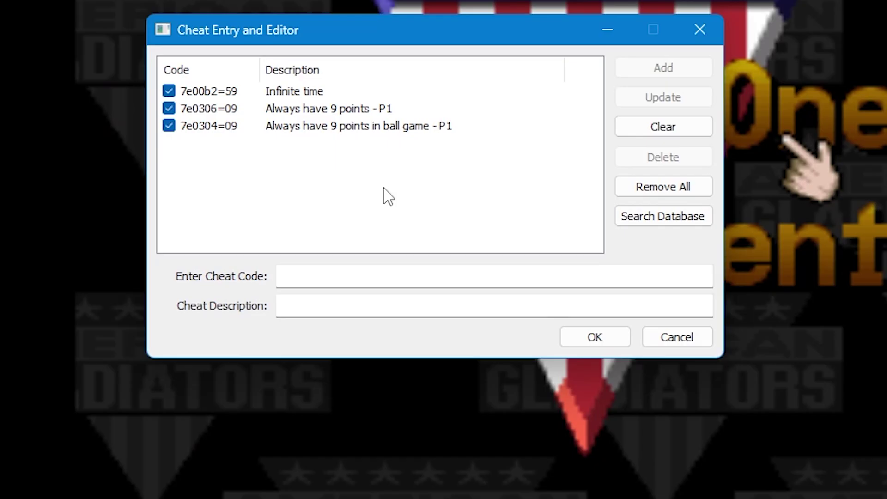
pyautogui.click(341, 277)
pyautogui.hotkey('ctrl', 'v')
pyautogui.press('BackSpace')
pyautogui.press('BackSpace')
pyautogui.press('BackSpace')
pyautogui.write('=02')
pyautogui.click(446, 307)
pyautogui.write('Player 1 Score M')
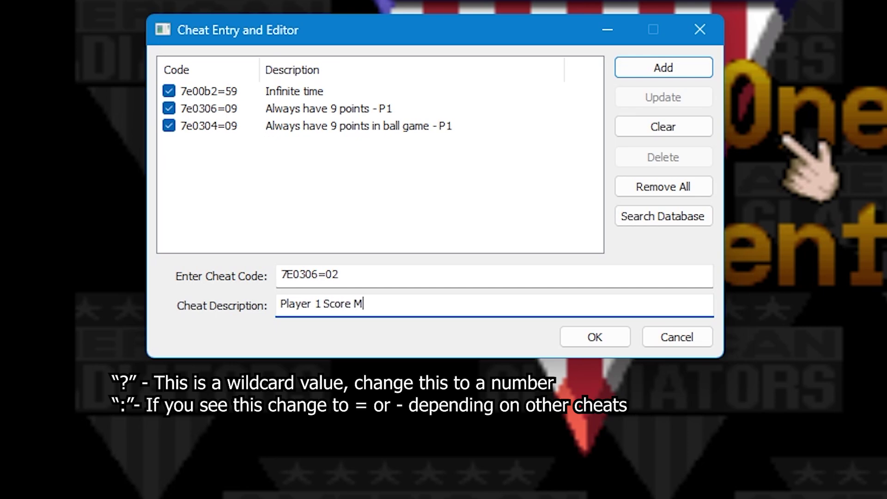
pyautogui.write('od - Change last 2')
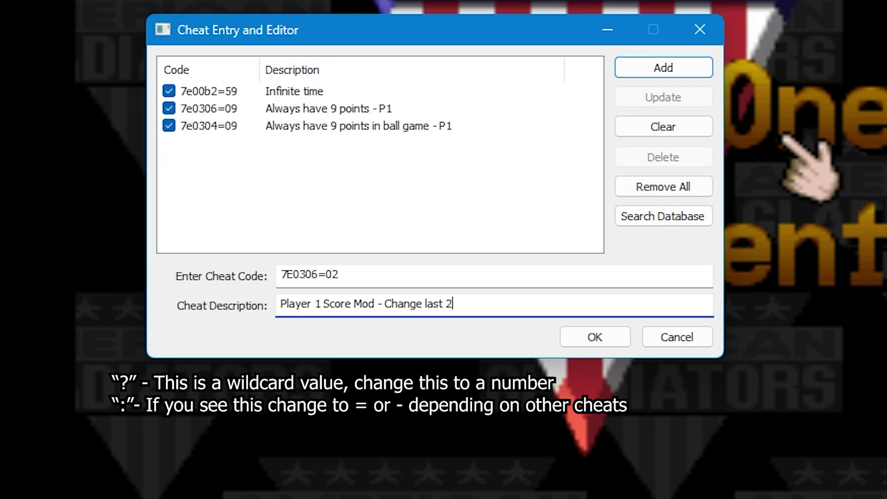
pyautogui.write(' digits')
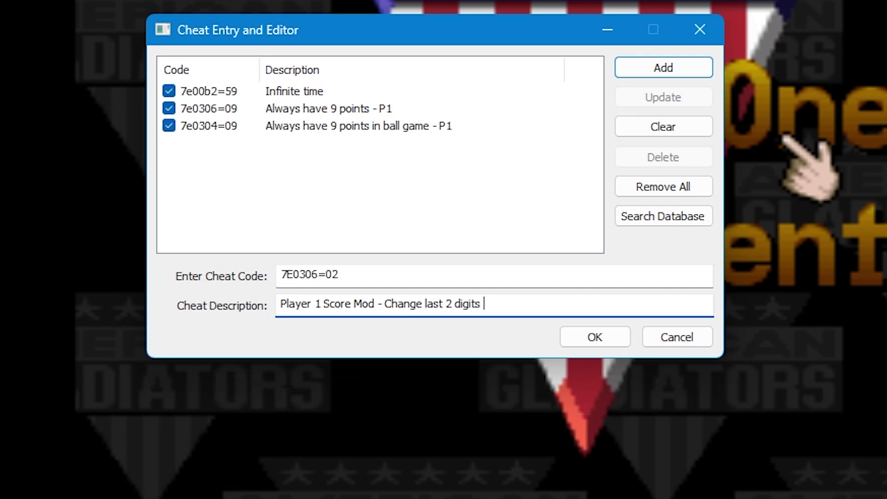
pyautogui.click(646, 73)
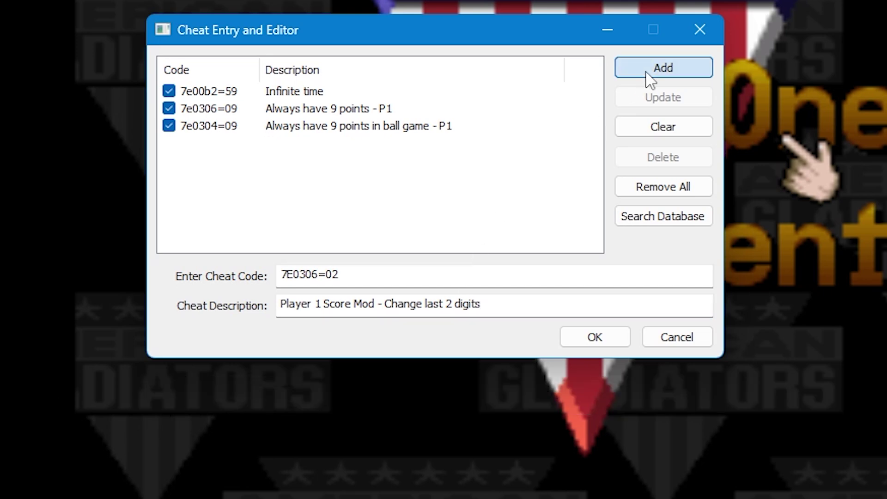
pyautogui.click(169, 144)
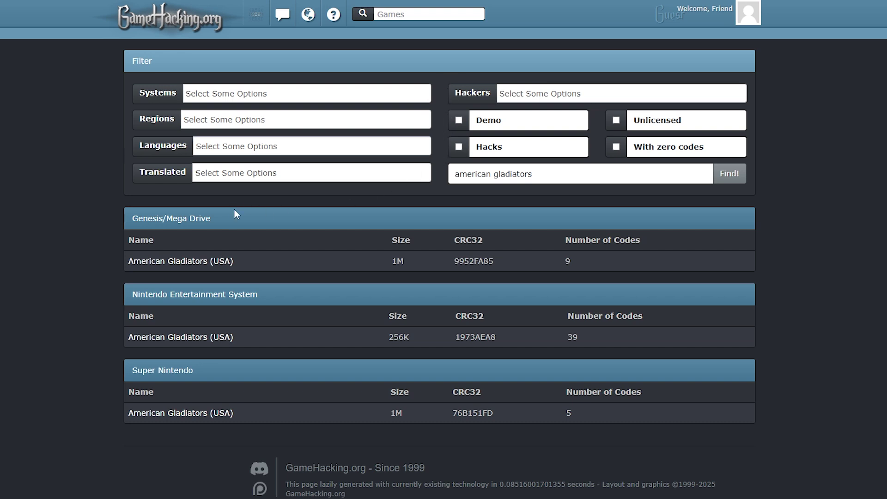
# Open the SNES American Gladiators code page and keep all codes selected for download.
pyautogui.click(192, 413)
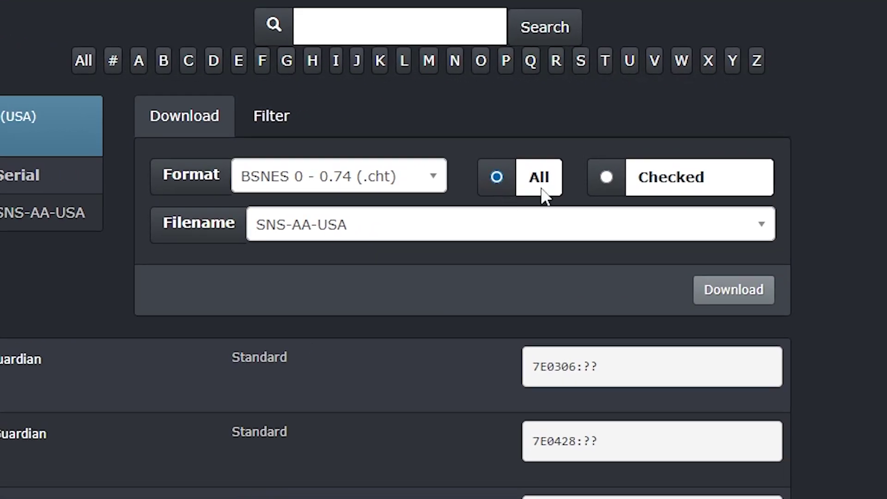
pyautogui.click(609, 177)
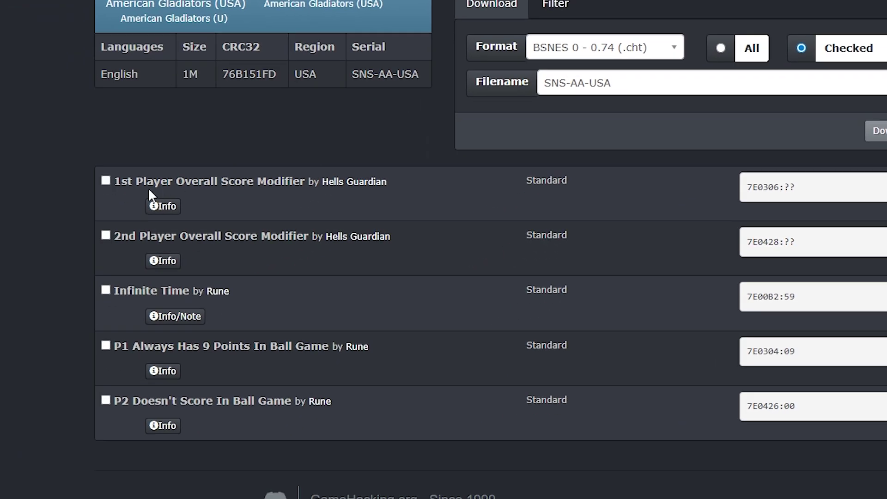
pyautogui.click(105, 234)
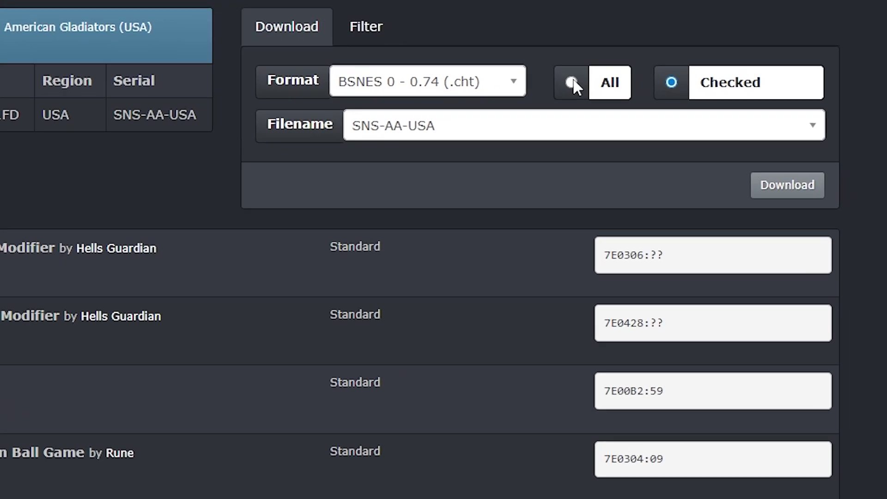
pyautogui.click(721, 48)
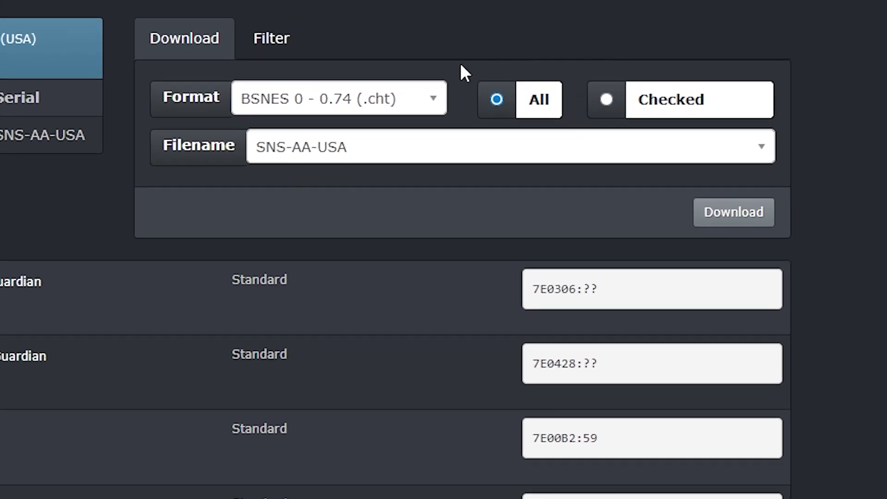
# Download the codes as a SNES9X 1.57 (.cht) file named SNS-AA-USA.
pyautogui.click(433, 110)
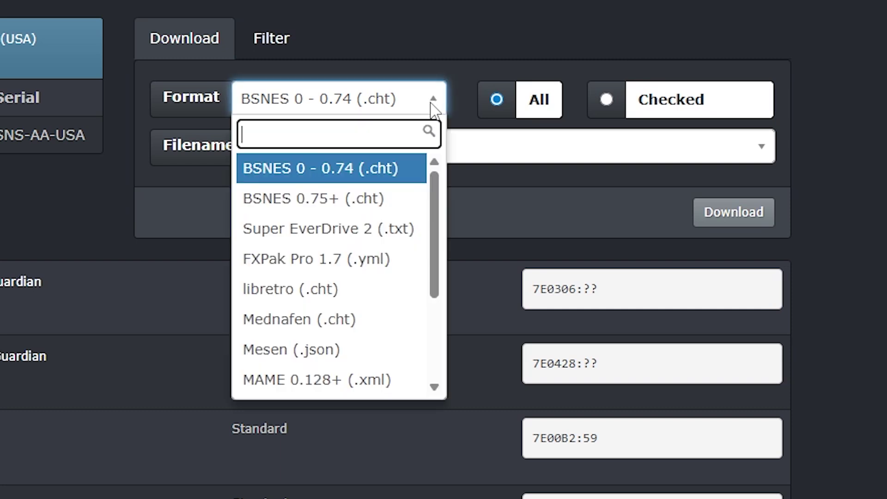
pyautogui.scroll(-3, 327, 277)
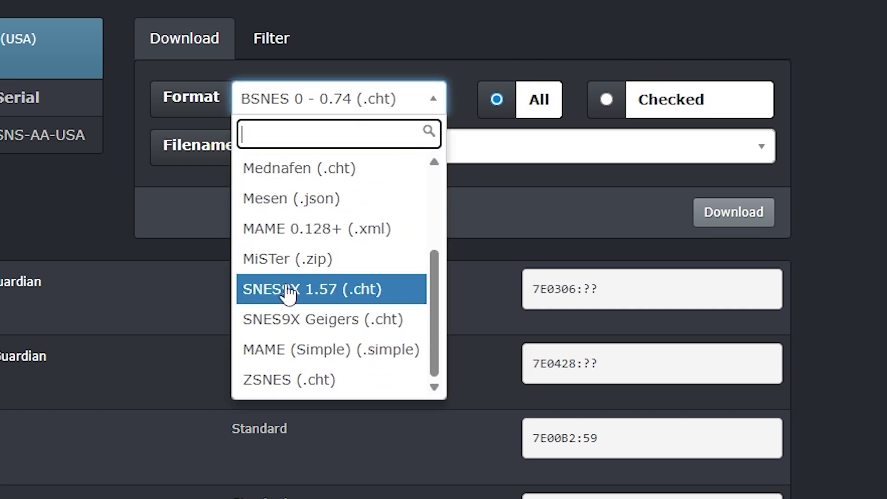
pyautogui.click(401, 299)
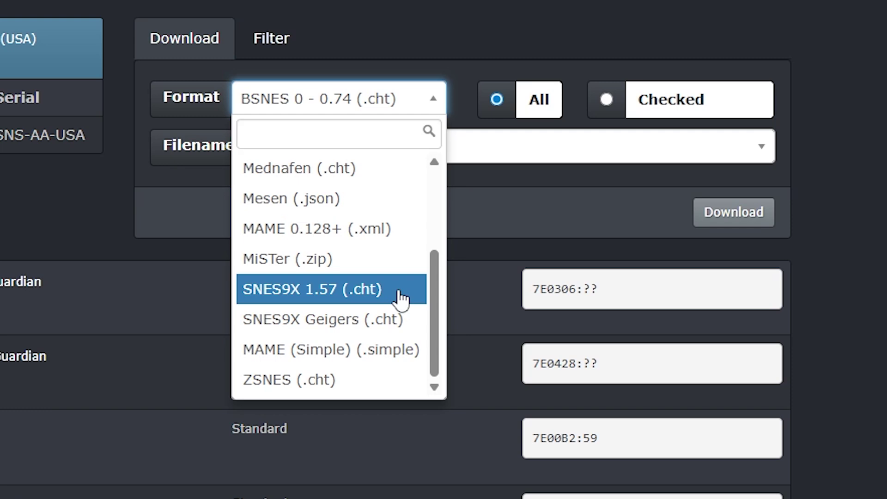
pyautogui.click(400, 294)
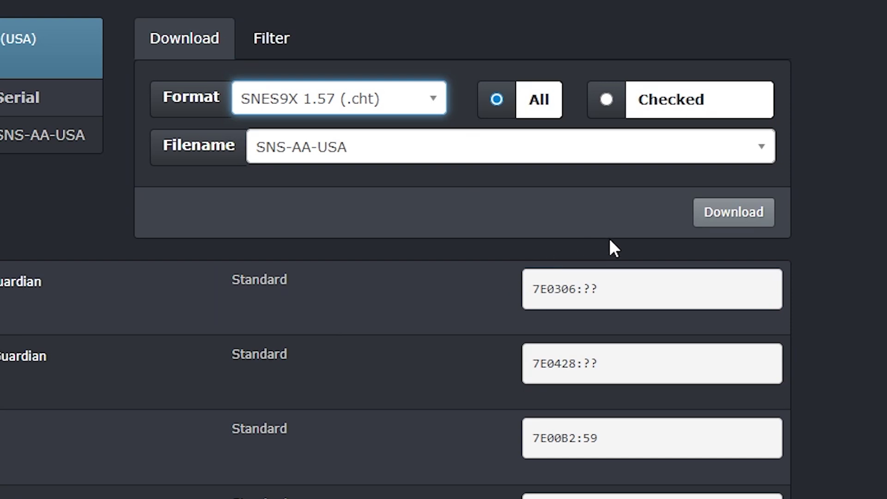
pyautogui.click(716, 217)
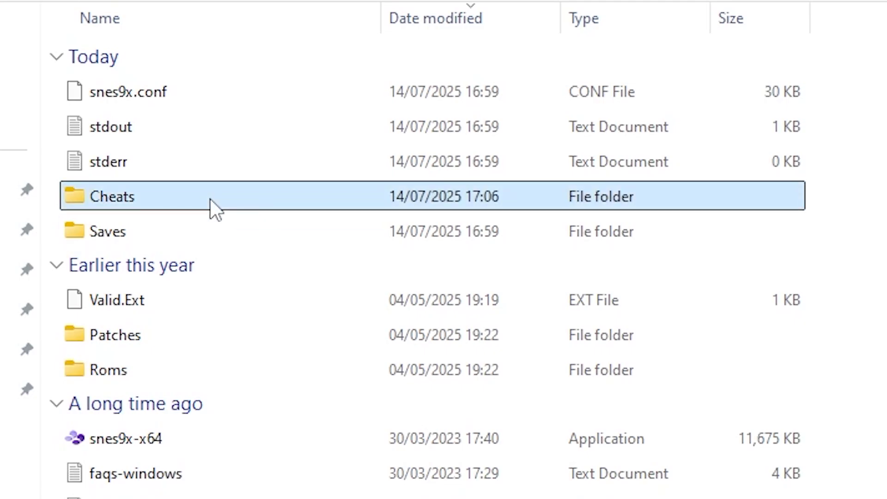
# Copy the base file name of the ROM American Gladiators (USA).sfc without changing it.
pyautogui.press('Return')
pyautogui.moveTo(121, 88); pyautogui.dragTo(181, 207)
pyautogui.doubleClick(173, 201)
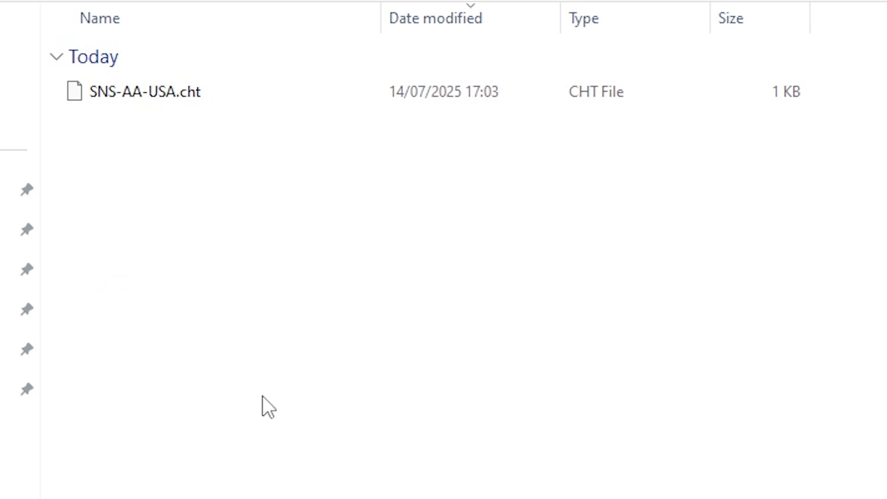
pyautogui.hotkey('alt', 'Left')
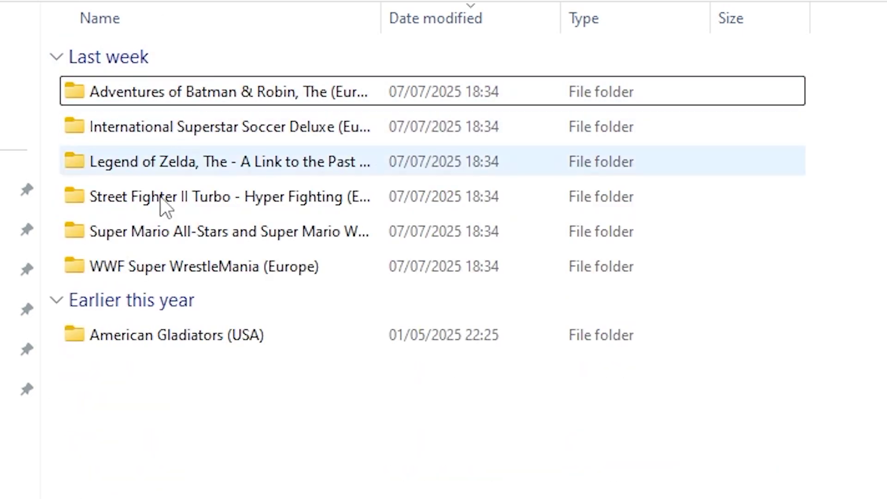
pyautogui.doubleClick(161, 347)
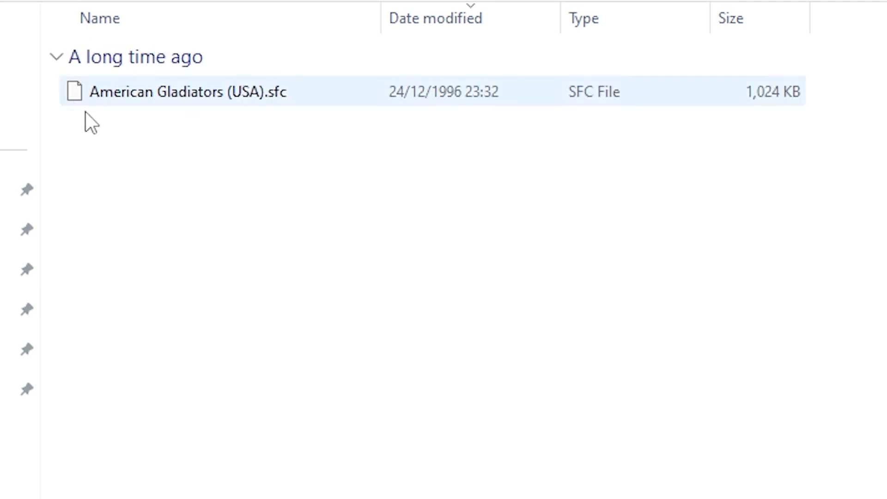
pyautogui.click(137, 93)
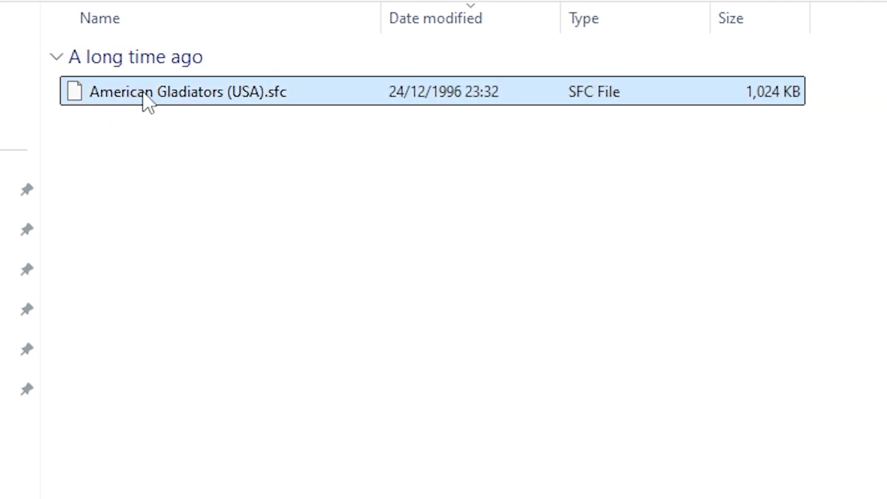
pyautogui.click(143, 93)
pyautogui.rightClick(143, 93)
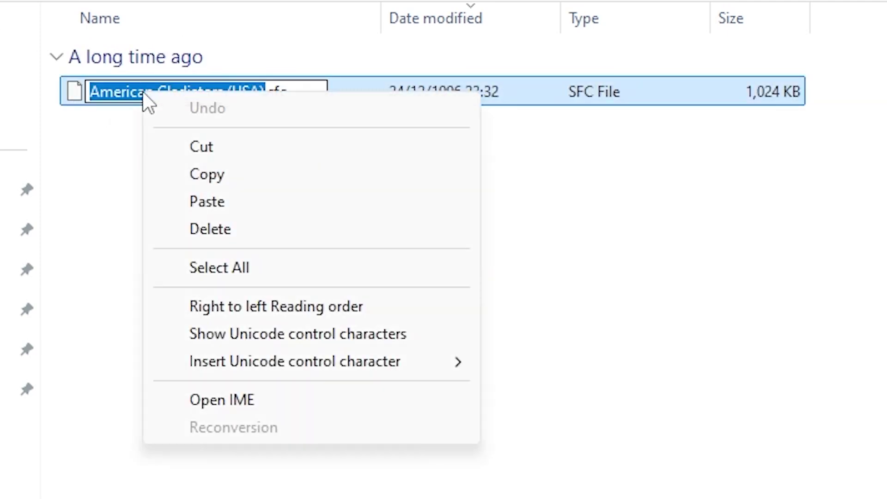
pyautogui.click(185, 166)
pyautogui.press('Return')
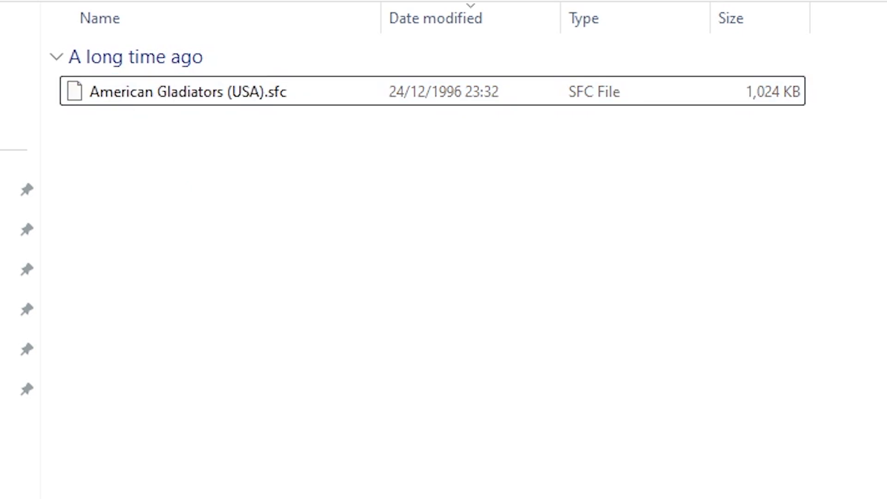
# Rename SNS-AA-USA.cht in the Cheats folder to American Gladiators (USA).cht.
pyautogui.hotkey('alt', 'Left')
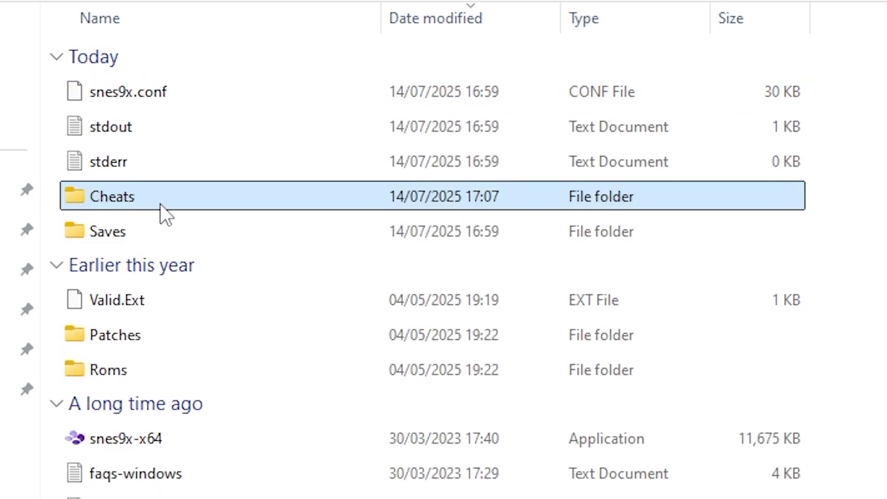
pyautogui.doubleClick(160, 204)
pyautogui.click(115, 97)
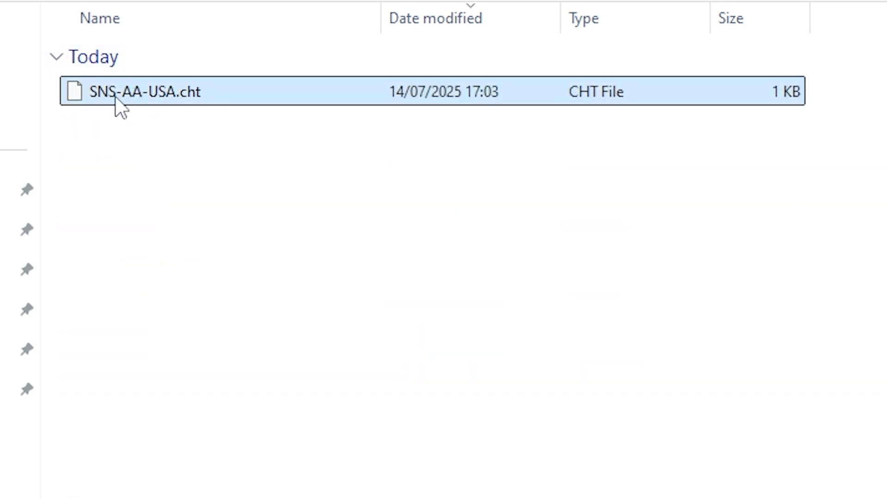
pyautogui.click(116, 97)
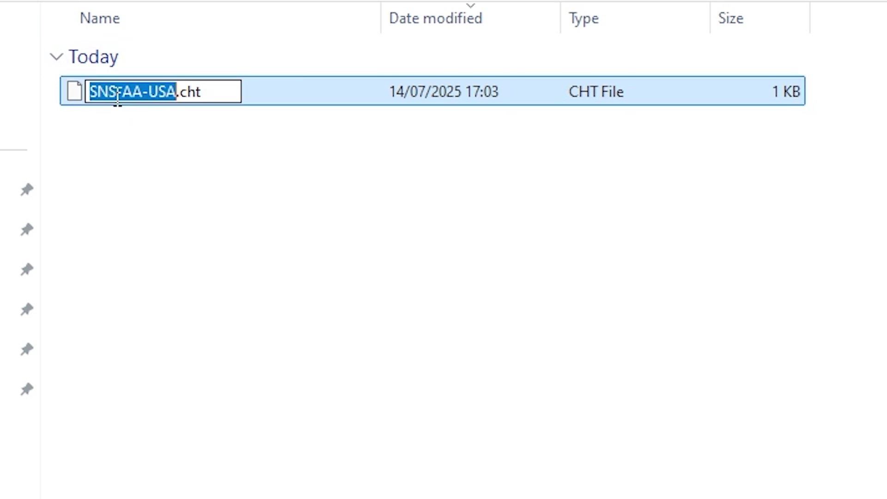
pyautogui.rightClick(116, 98)
pyautogui.click(179, 206)
pyautogui.click(232, 274)
pyautogui.hotkey('alt', 'Tab')
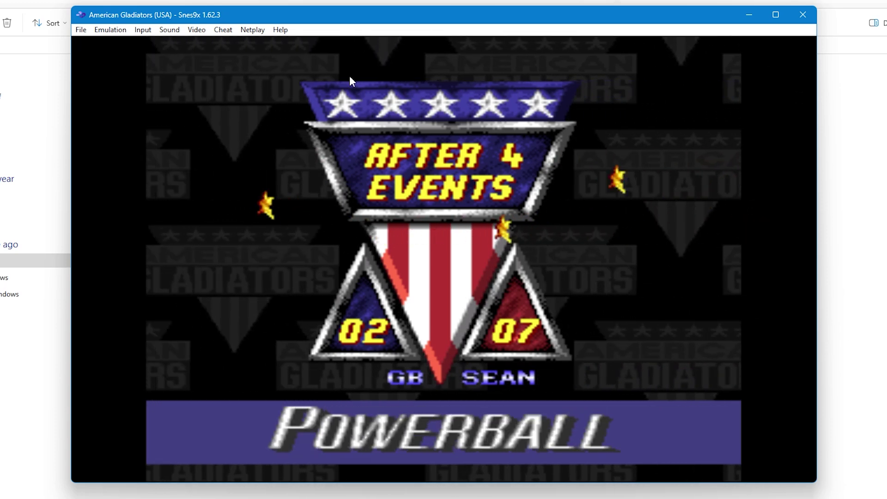
# Start a new cheat search for signed values equal to the entered value 07.
pyautogui.click(225, 30)
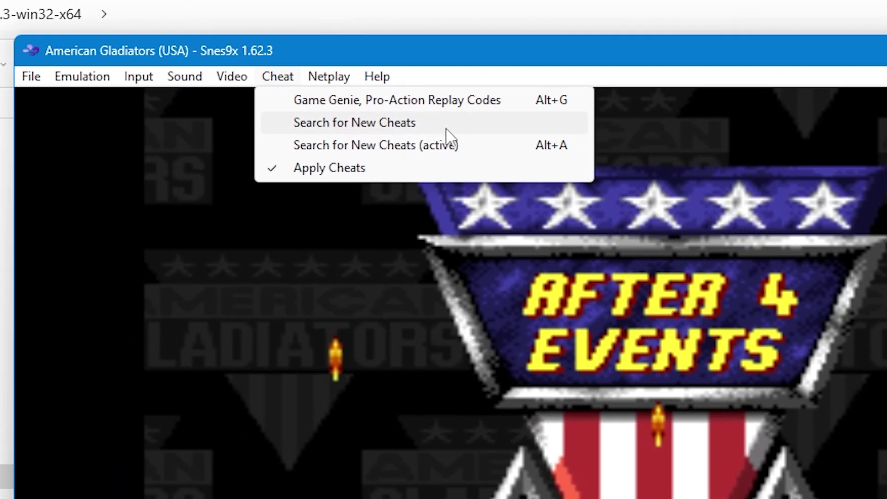
pyautogui.click(446, 130)
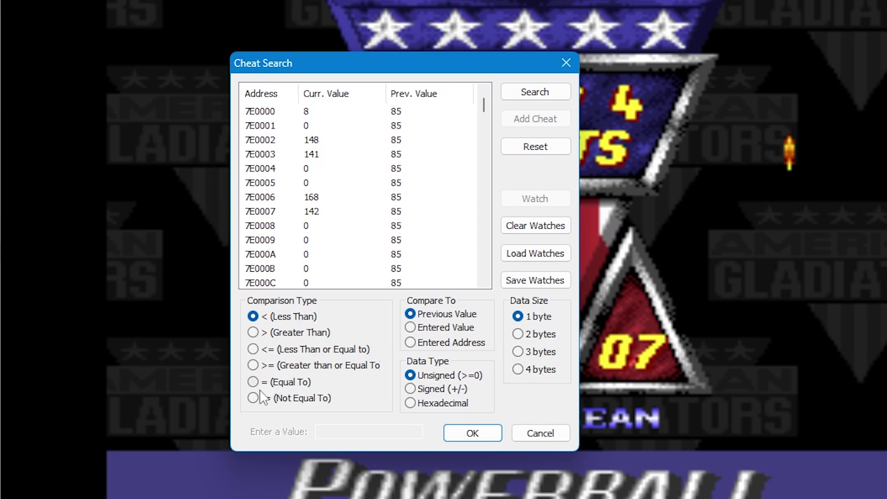
pyautogui.click(254, 382)
pyautogui.click(410, 329)
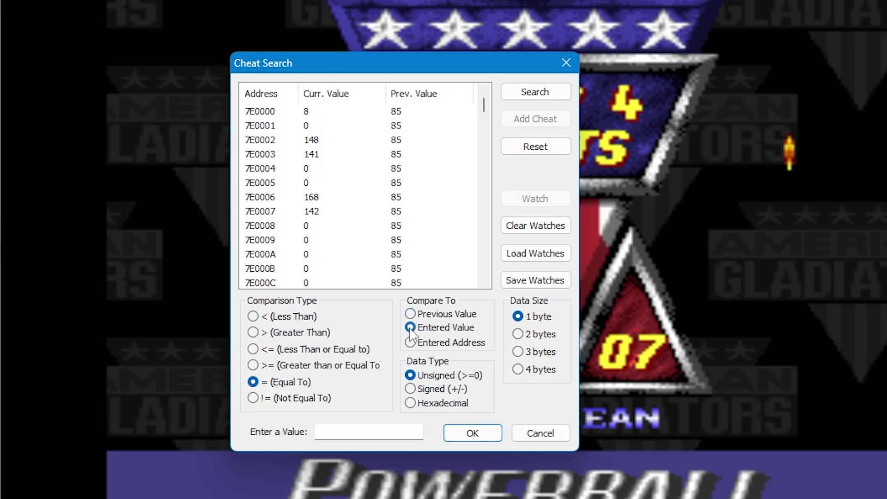
pyautogui.click(411, 389)
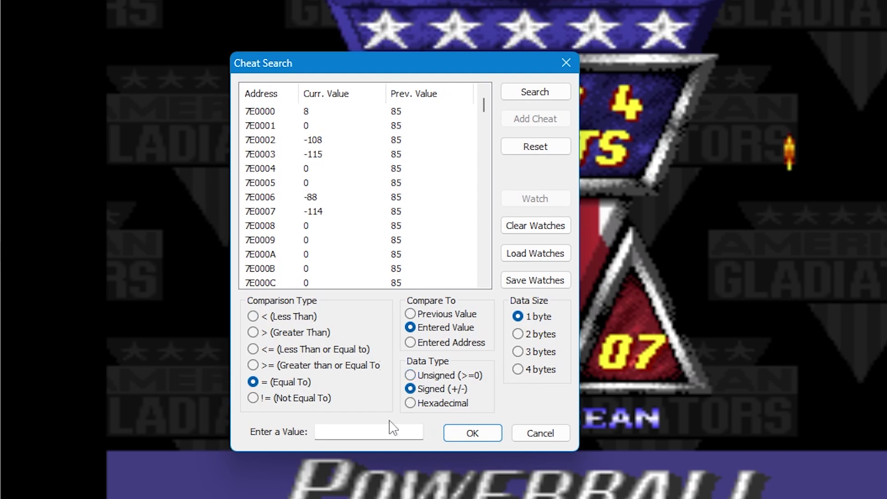
pyautogui.click(379, 435)
pyautogui.write('07')
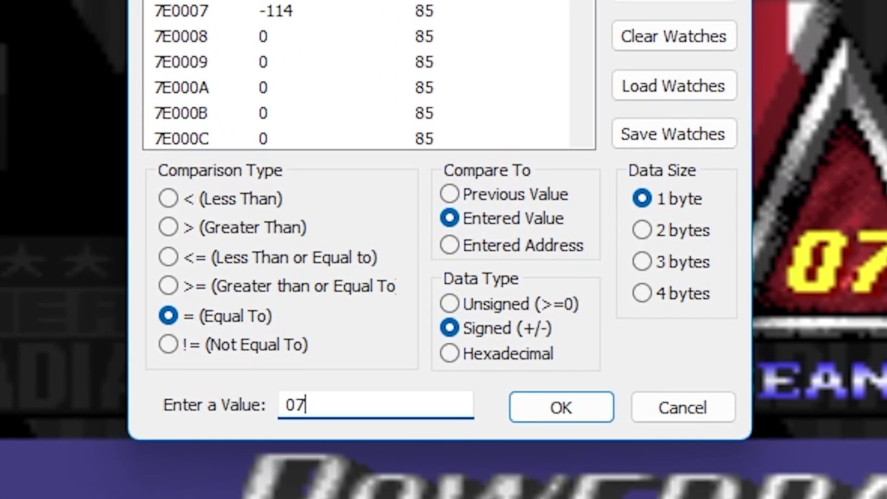
pyautogui.press('Return')
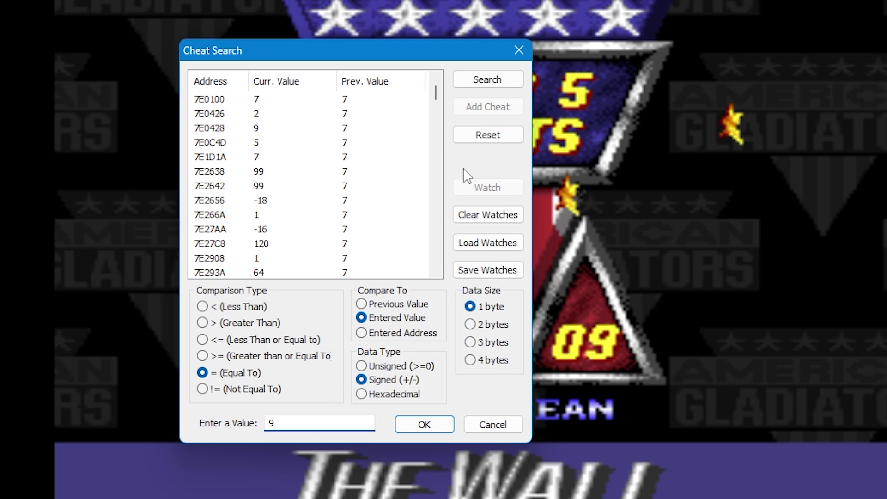
# Narrow the search to addresses now holding 9 and make a cheat from 7E0428.
pyautogui.click(483, 87)
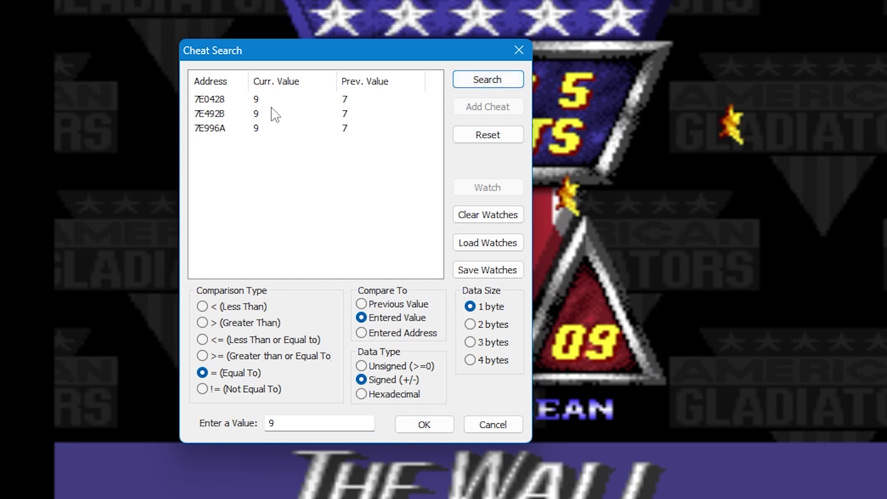
pyautogui.click(223, 102)
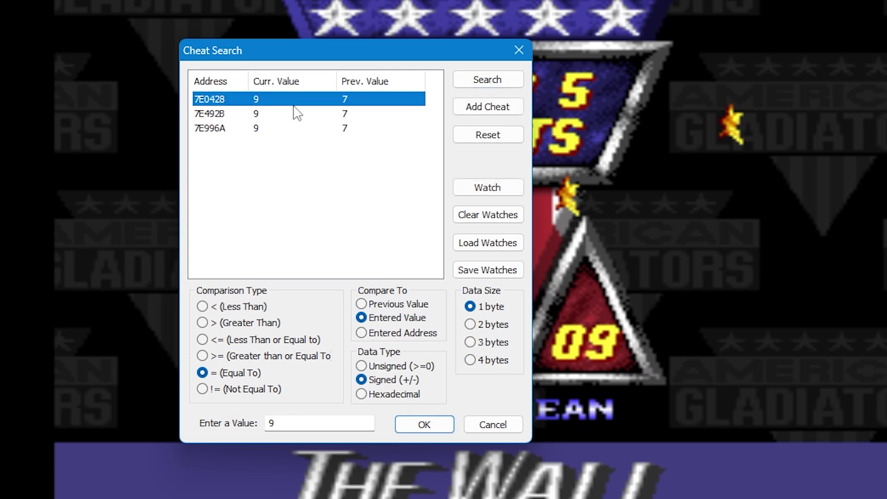
pyautogui.click(510, 111)
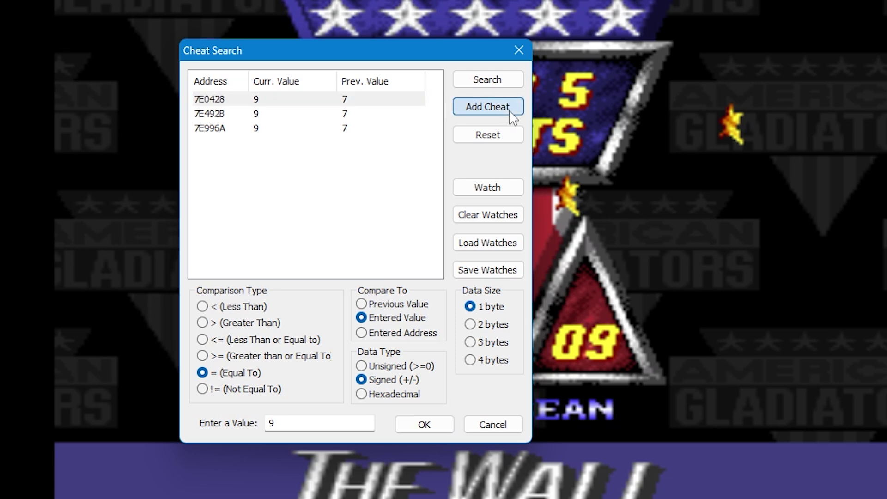
# Set the 7E0428 cheat's new value to 27 as 'Player 2 score mod' and close the search.
pyautogui.click(400, 273)
pyautogui.write('2 score mod')
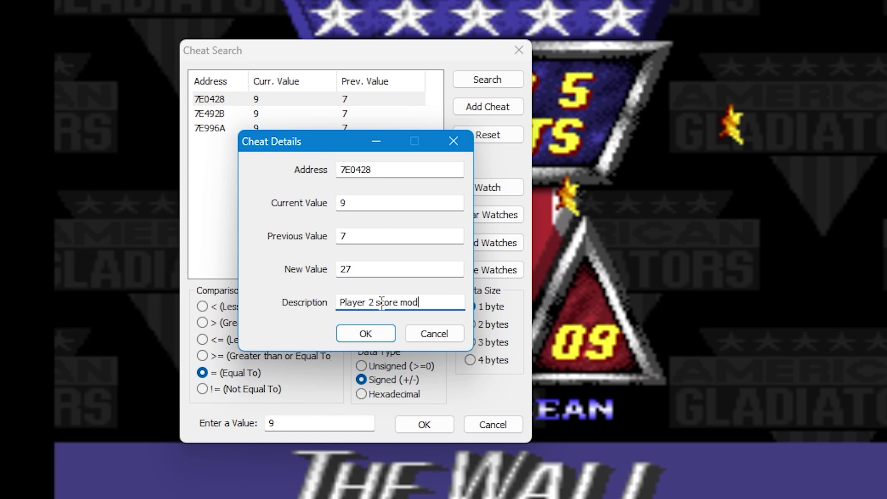
pyautogui.click(393, 340)
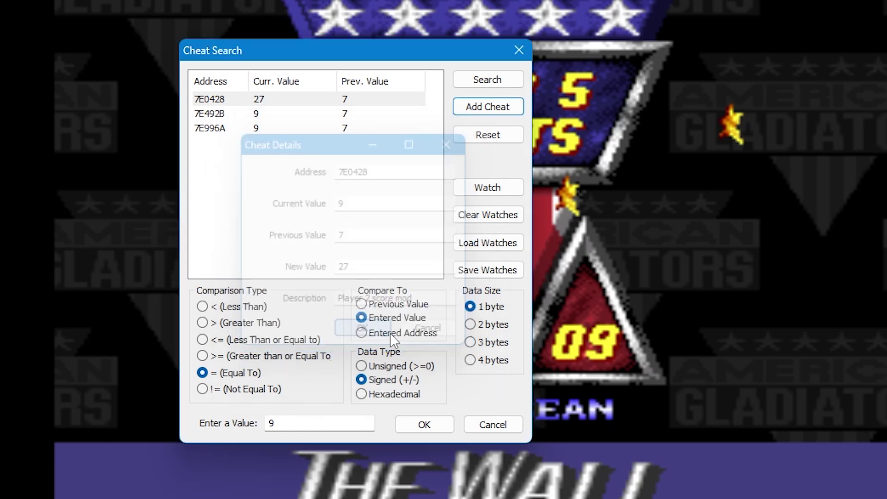
pyautogui.click(434, 431)
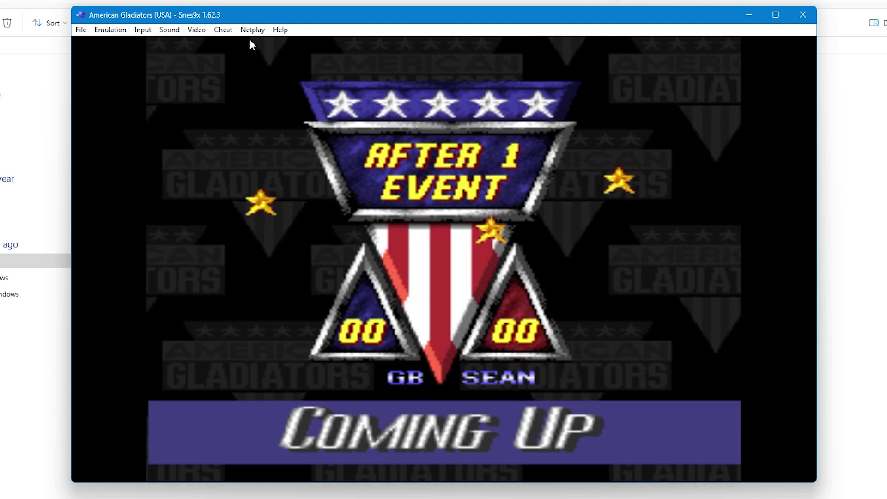
# Enable the Player 1 score mod cheat and update its code to 7E0306=40.
pyautogui.click(230, 31)
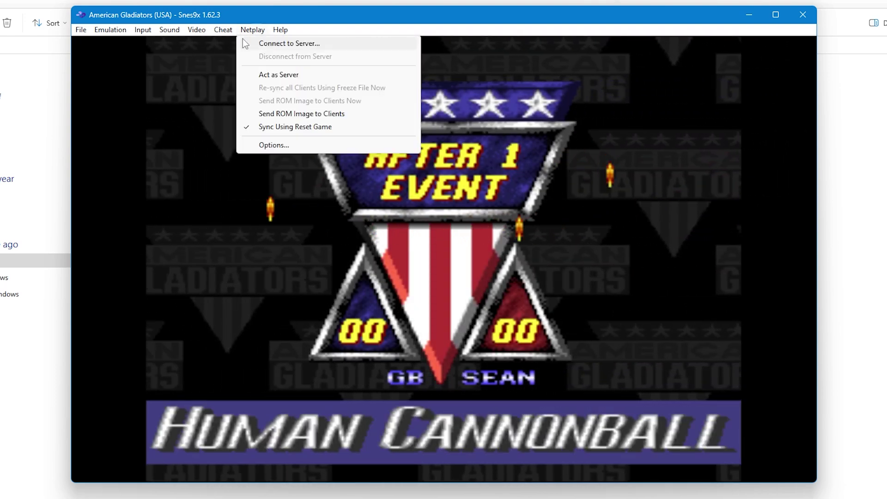
pyautogui.click(235, 43)
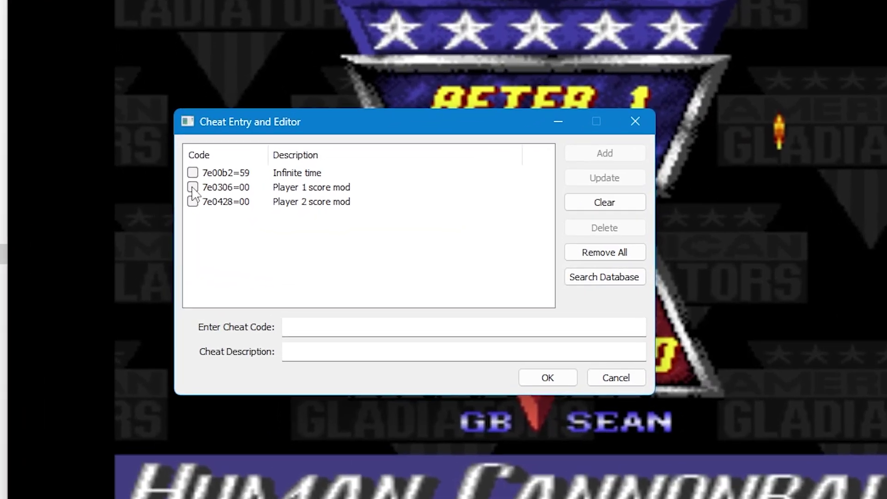
pyautogui.click(192, 188)
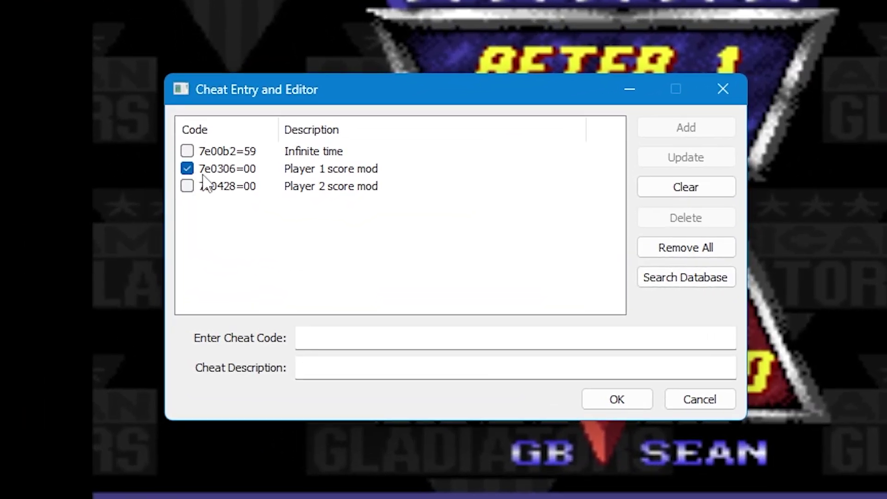
pyautogui.click(234, 186)
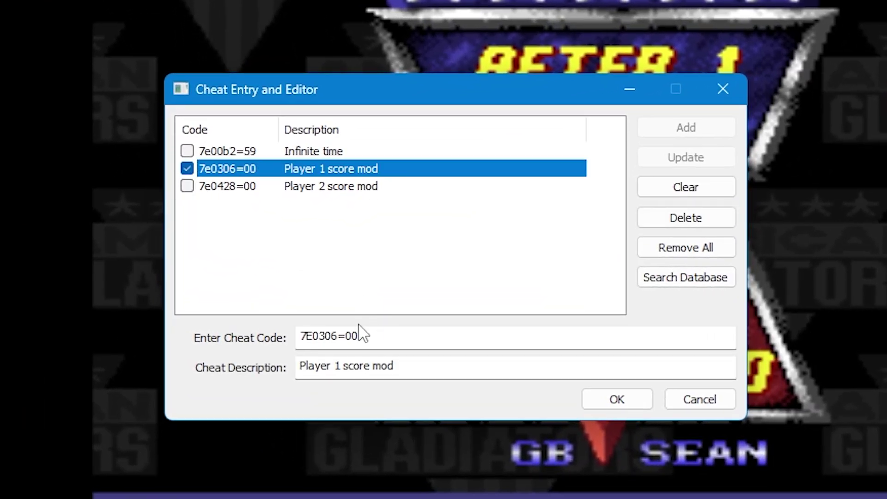
pyautogui.click(373, 335)
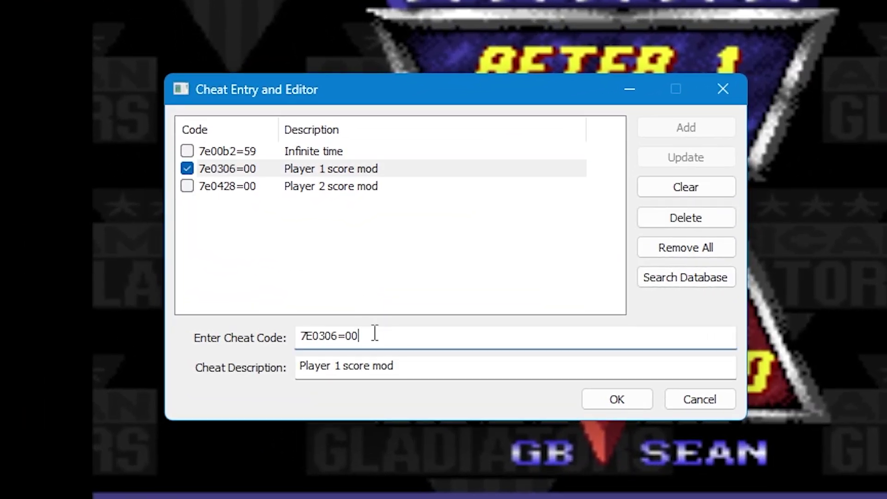
pyautogui.press('BackSpace')
pyautogui.write('4')
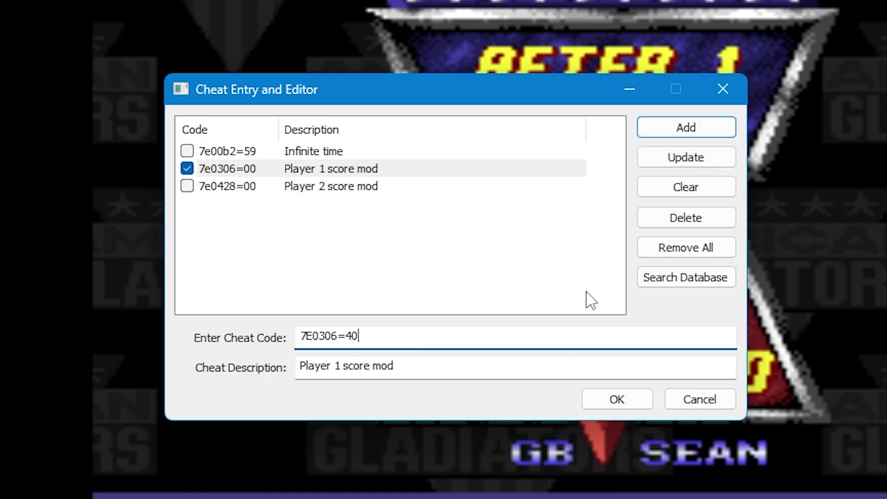
pyautogui.click(725, 159)
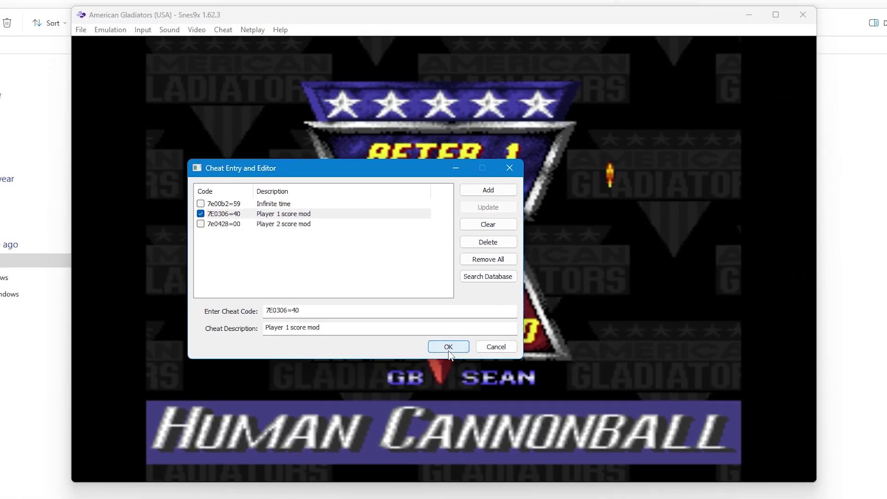
pyautogui.click(617, 399)
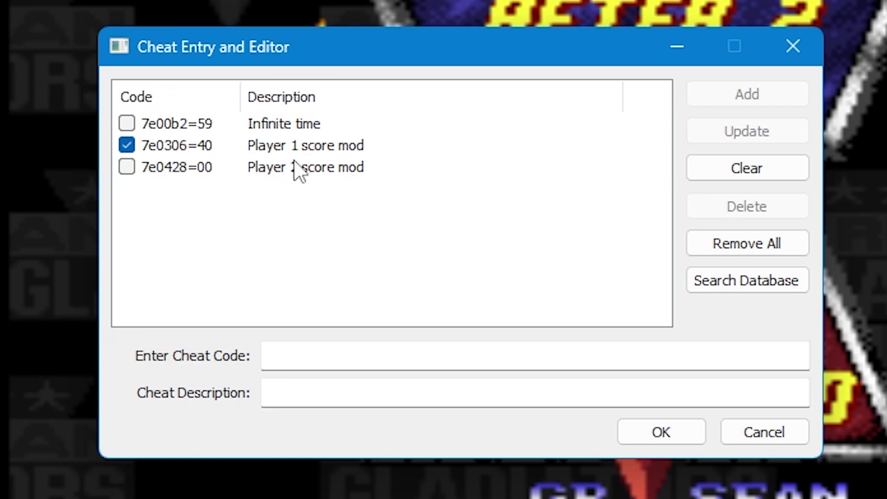
# Delete the 'Player 2 score mod' cheat, then request Remove All to raise its confirmation warning.
pyautogui.click(298, 167)
pyautogui.click(779, 212)
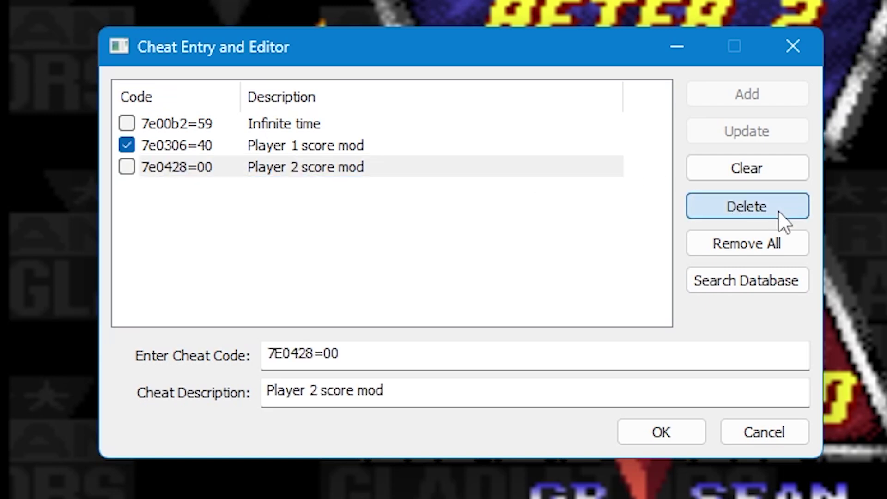
pyautogui.click(780, 212)
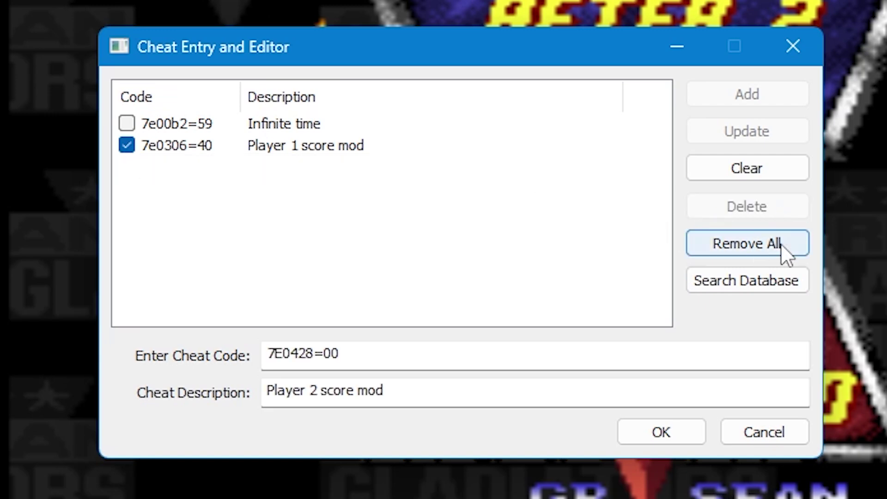
pyautogui.click(794, 249)
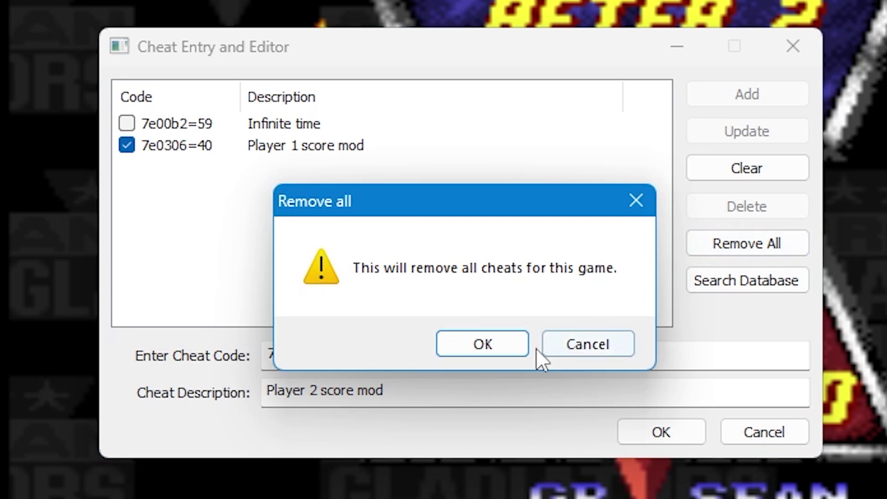